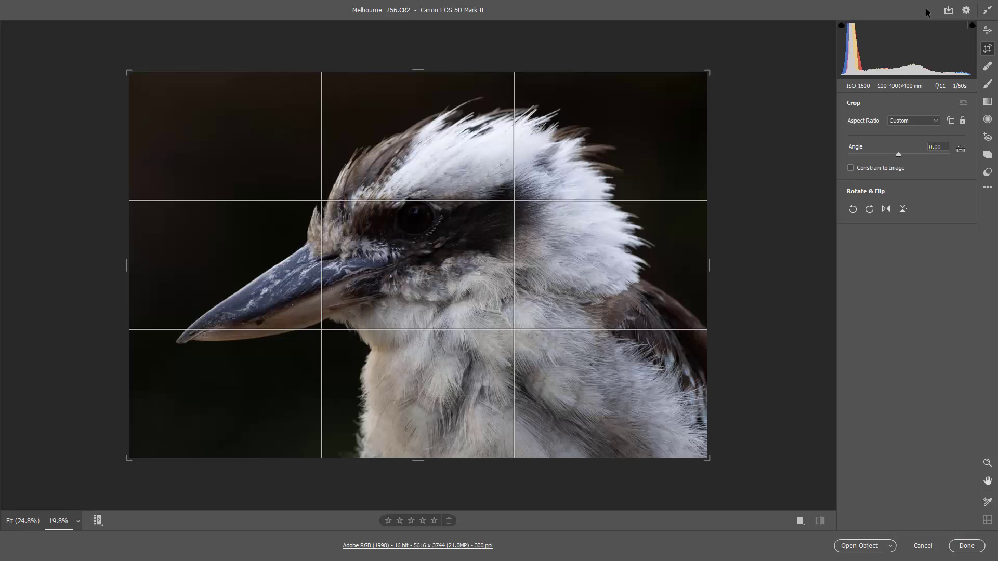
Step: Leave the crop settings and show the Basic adjustments for the kookaburra photo
left_click(923, 10)
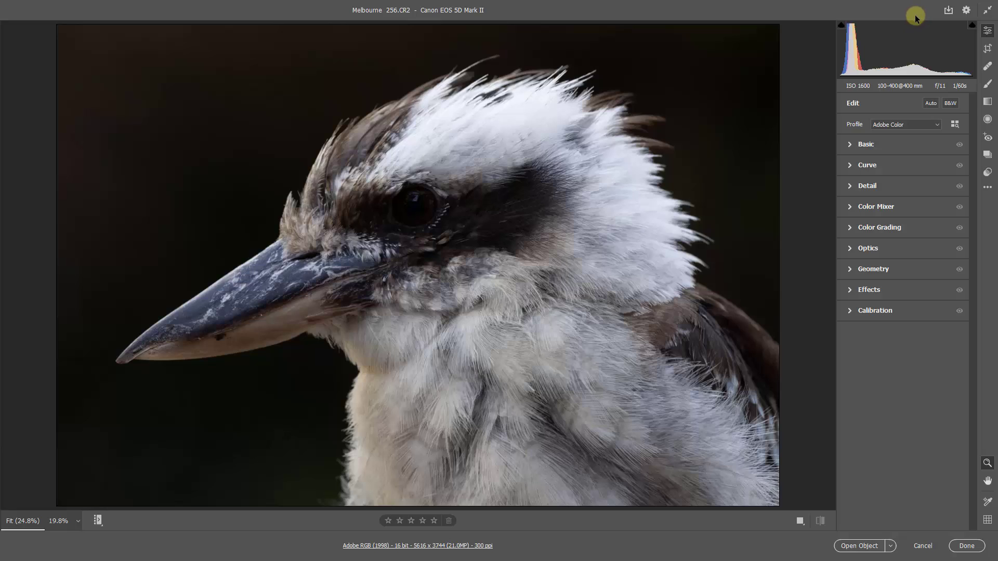
left_click(850, 145)
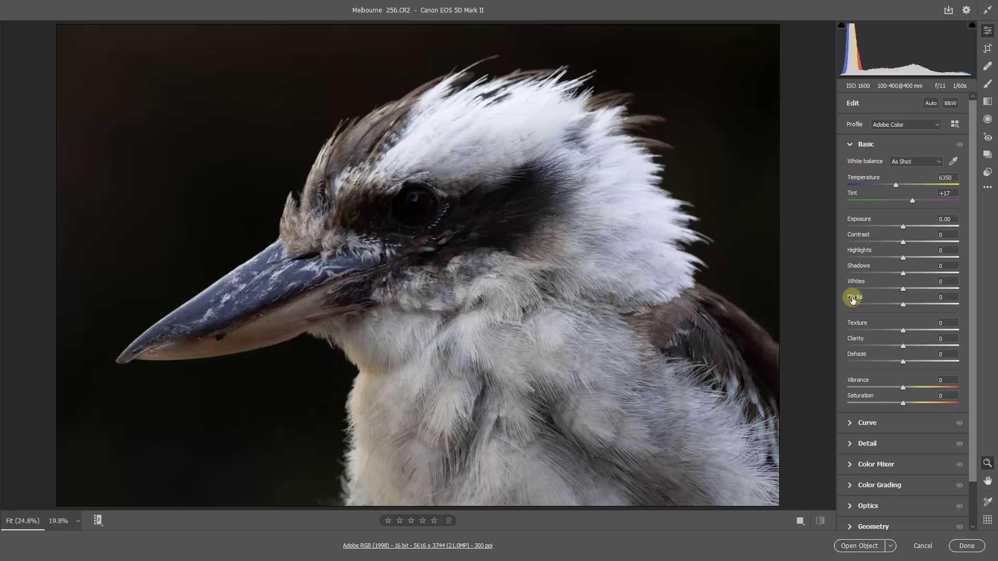
Step: Try Shadows at +94 for the whole photo, examine the dark background up close, and reset Shadows to 0
left_click(955, 273)
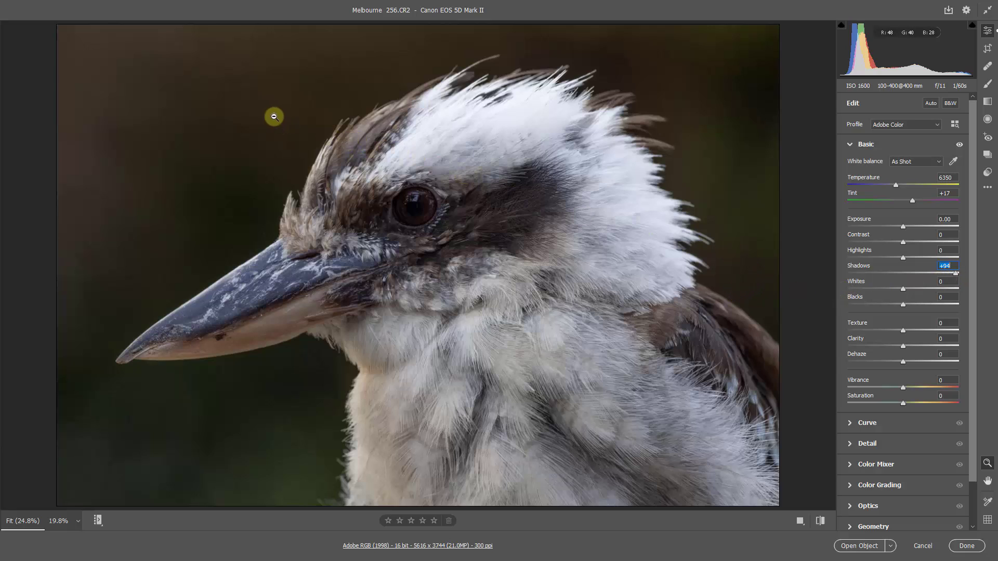
left_click_drag(274, 116, 415, 138)
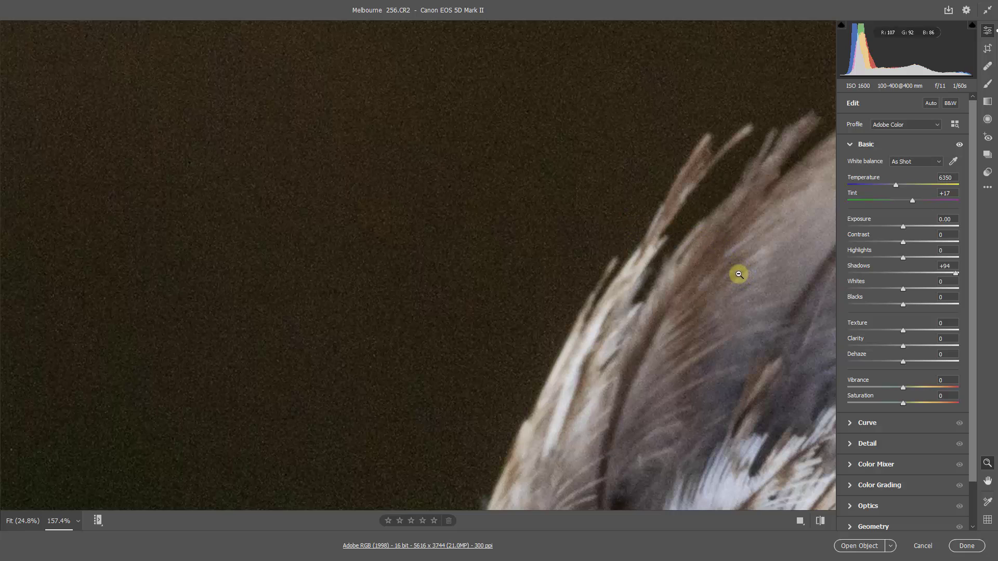
left_click(508, 209, "alt")
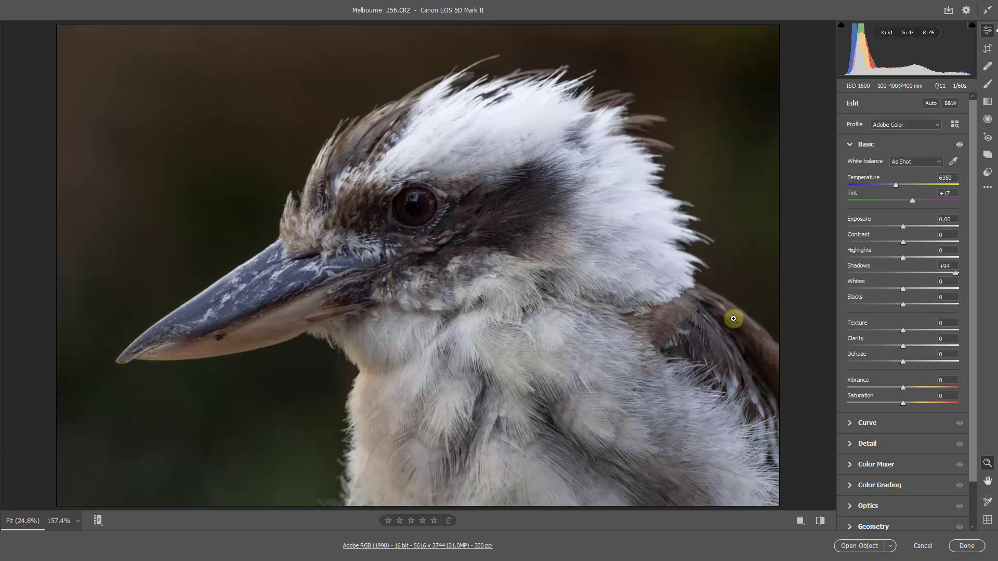
double_click(955, 273)
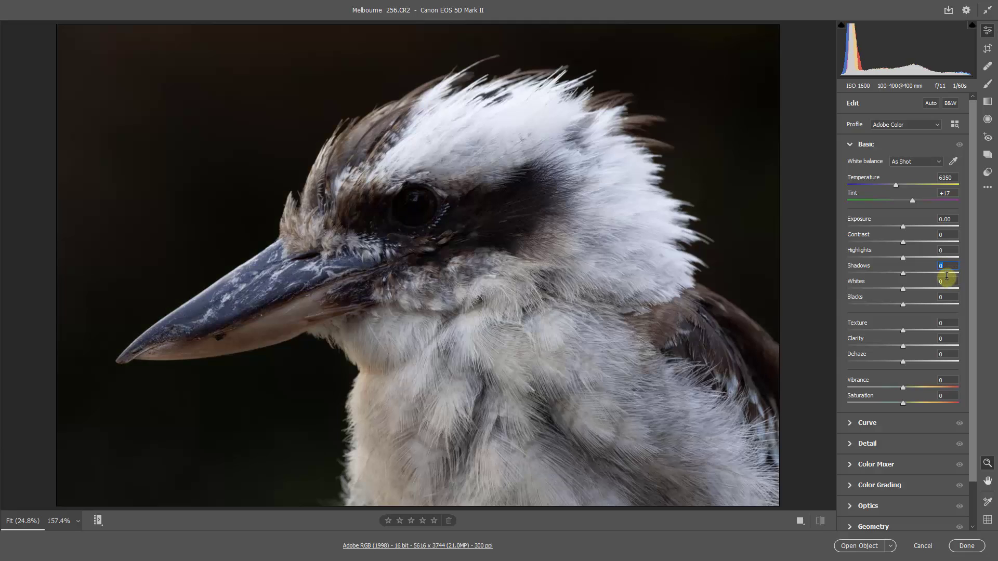
Step: Lower the photo's Blacks to -15 to darken the background
left_click(895, 304)
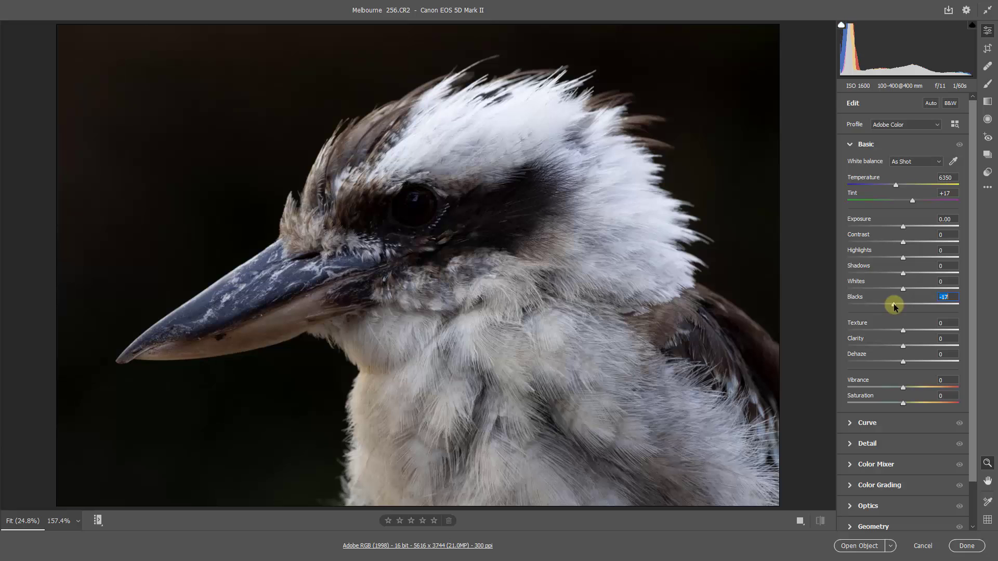
left_click_drag(894, 304, 895, 303)
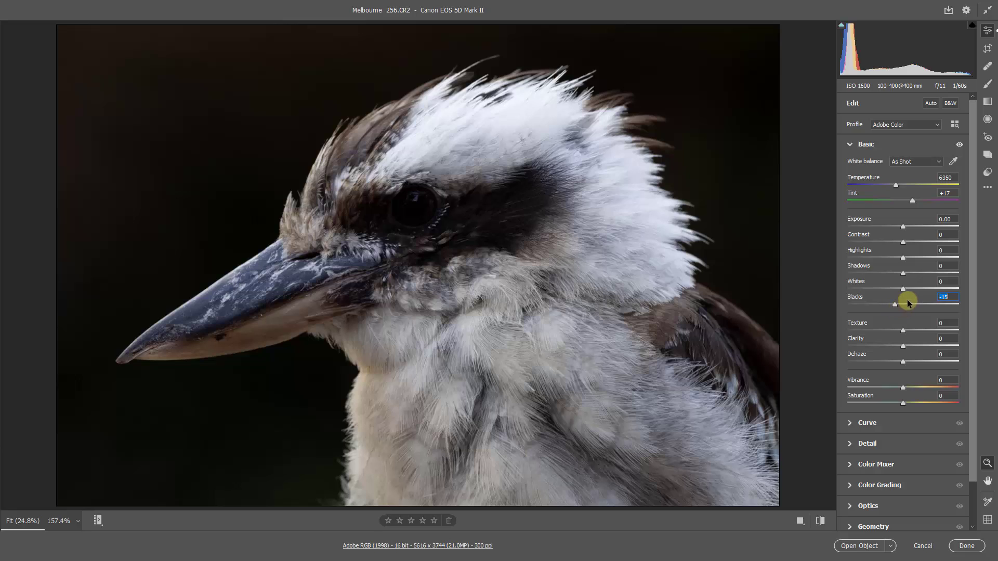
Step: Start a local adjustment brush beside the eye, set its Saturation to +36, and paint over the eye and dark eye stripe
left_click(987, 86)
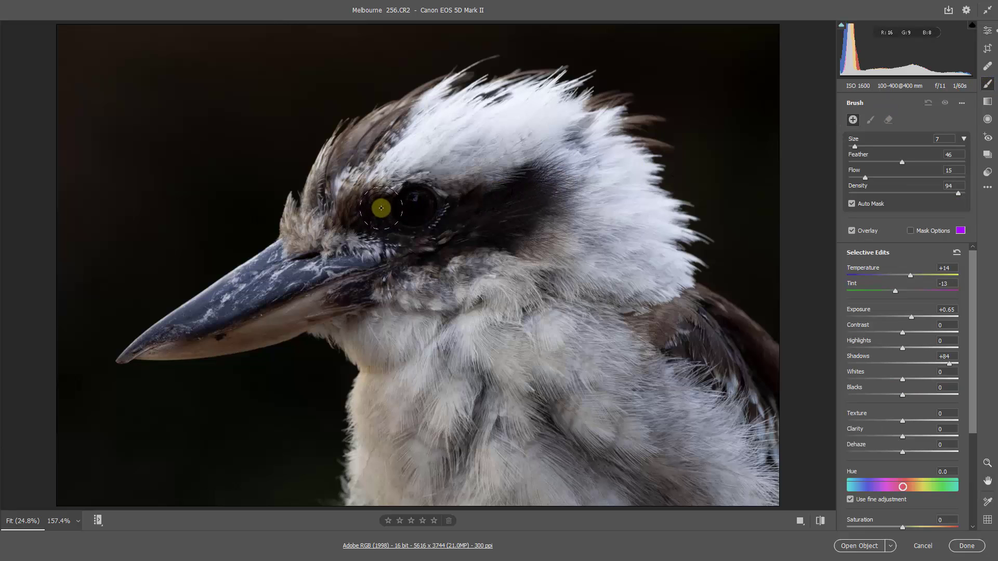
left_click(384, 205)
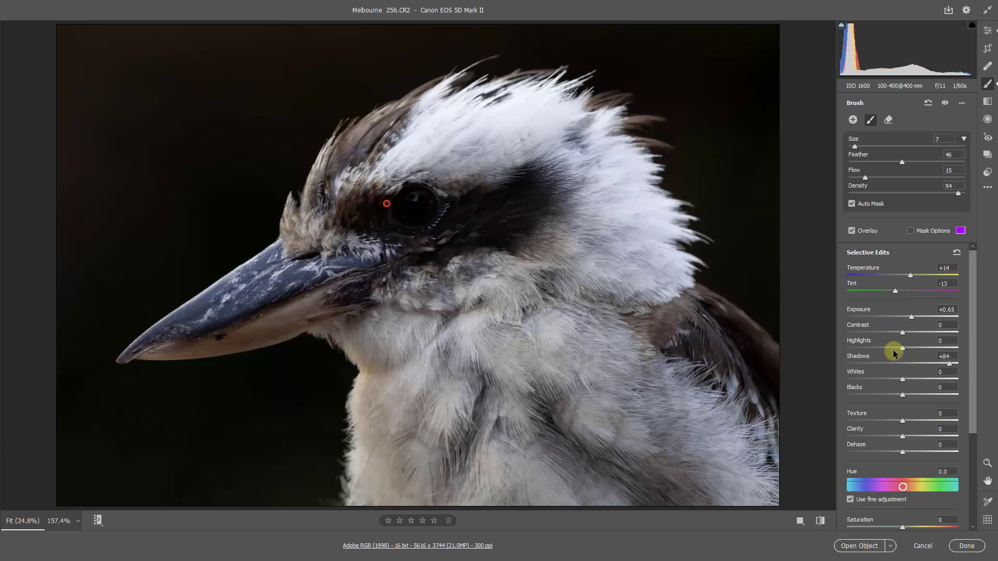
left_click_drag(972, 345, 968, 403)
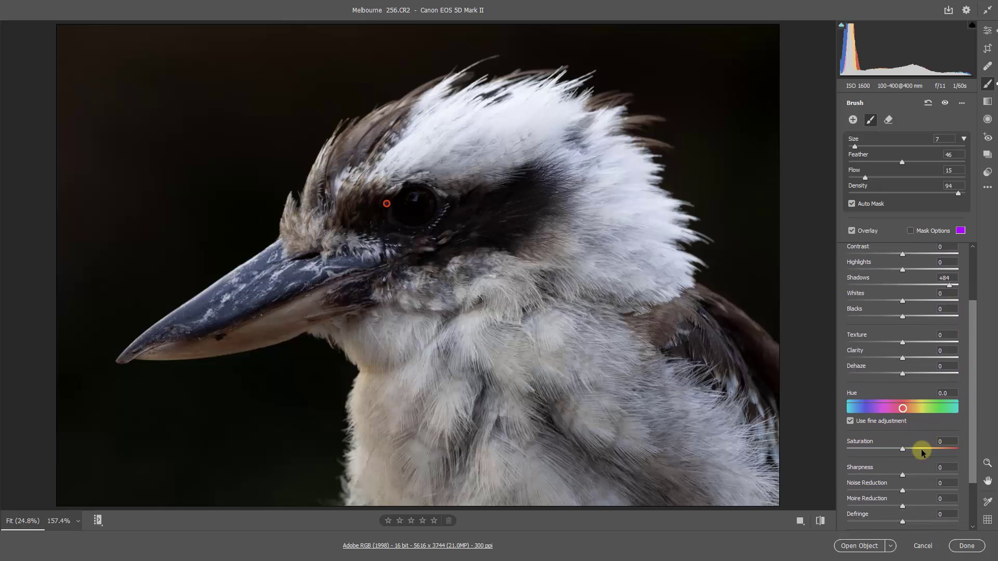
left_click(922, 449)
mouse_move(420, 212)
left_mouse_down()
mouse_move(352, 220)
mouse_move(475, 205)
mouse_move(367, 229)
mouse_move(470, 210)
mouse_move(528, 185)
mouse_move(509, 213)
left_mouse_up()
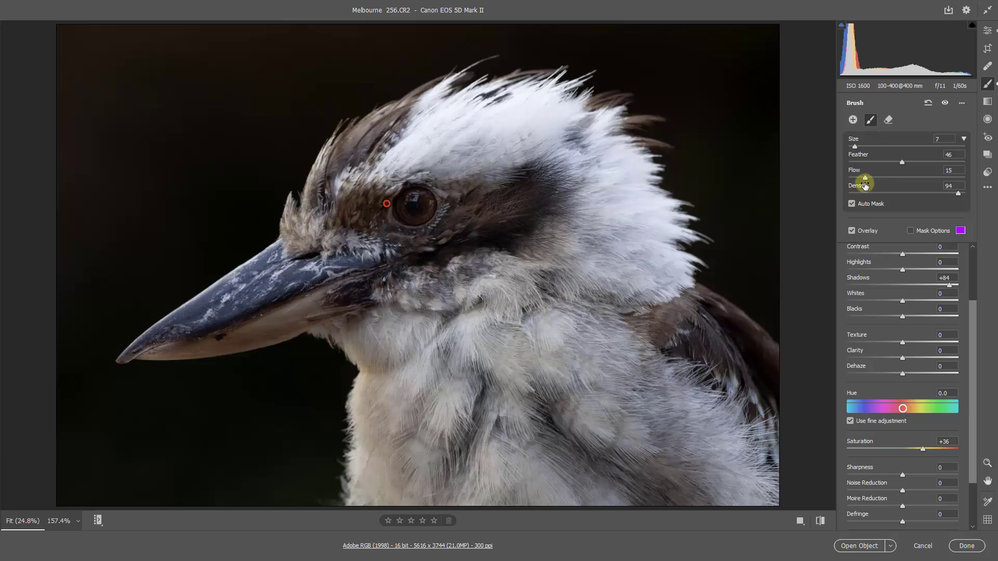
Step: Reduce the brush Flow to 5 and continue painting over the dark stripe behind the eye and the wing feathers
left_click_drag(864, 180, 850, 176)
mouse_move(485, 203)
left_mouse_down()
mouse_move(537, 204)
mouse_move(425, 247)
mouse_move(480, 242)
mouse_move(228, 318)
mouse_move(347, 258)
mouse_move(252, 295)
mouse_move(257, 280)
mouse_move(330, 228)
mouse_move(384, 139)
mouse_move(334, 180)
mouse_move(345, 209)
mouse_move(449, 171)
mouse_move(427, 237)
mouse_move(495, 236)
mouse_move(372, 257)
mouse_move(360, 219)
mouse_move(412, 189)
mouse_move(484, 235)
mouse_move(463, 207)
left_mouse_up()
mouse_move(718, 353)
left_mouse_down()
mouse_move(682, 313)
mouse_move(712, 321)
mouse_move(775, 379)
mouse_move(759, 407)
mouse_move(524, 416)
mouse_move(568, 428)
mouse_move(597, 475)
mouse_move(465, 357)
left_mouse_up()
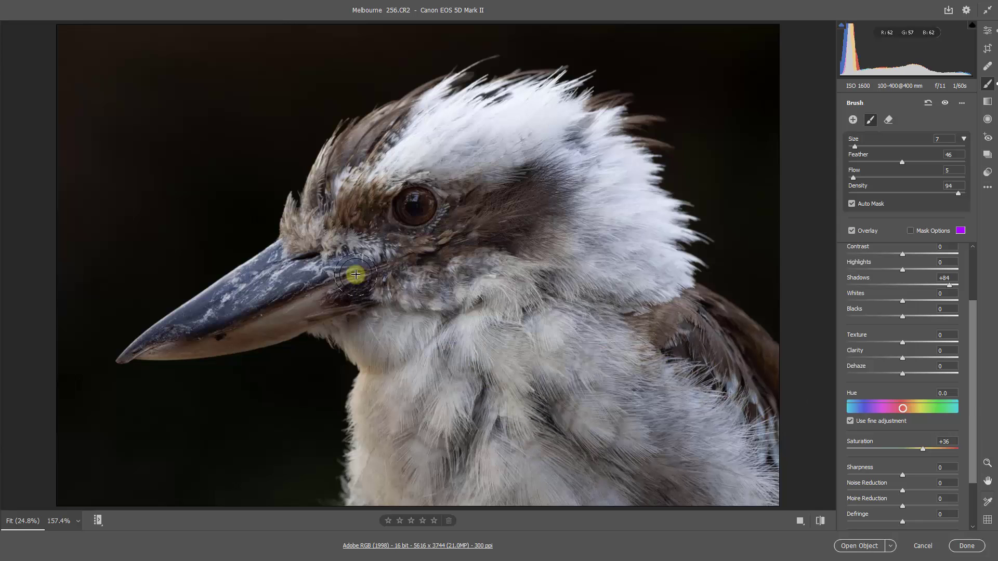
Step: Reduce the brush size to 6 and brighten the beak and the dark feathers around it
key("ctrl+space")
left_click_drag(253, 298, 303, 291)
key("bracketleft")
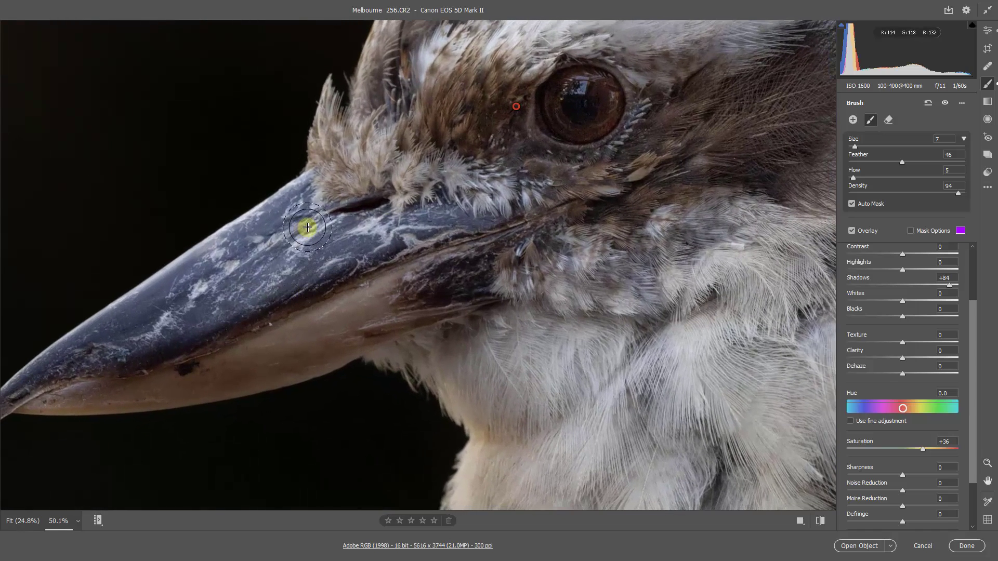
mouse_move(300, 221)
left_mouse_down()
mouse_move(324, 198)
mouse_move(161, 308)
mouse_move(305, 226)
mouse_move(106, 349)
mouse_move(114, 359)
mouse_move(156, 346)
mouse_move(49, 388)
mouse_move(172, 359)
mouse_move(214, 368)
mouse_move(52, 397)
mouse_move(290, 353)
mouse_move(113, 386)
mouse_move(303, 358)
mouse_move(199, 374)
mouse_move(443, 289)
mouse_move(236, 365)
mouse_move(469, 273)
mouse_move(475, 246)
mouse_move(176, 342)
mouse_move(243, 295)
mouse_move(398, 220)
mouse_move(332, 230)
mouse_move(156, 294)
mouse_move(385, 222)
mouse_move(528, 189)
mouse_move(530, 201)
mouse_move(127, 350)
mouse_move(25, 401)
mouse_move(334, 251)
mouse_move(770, 244)
left_mouse_up()
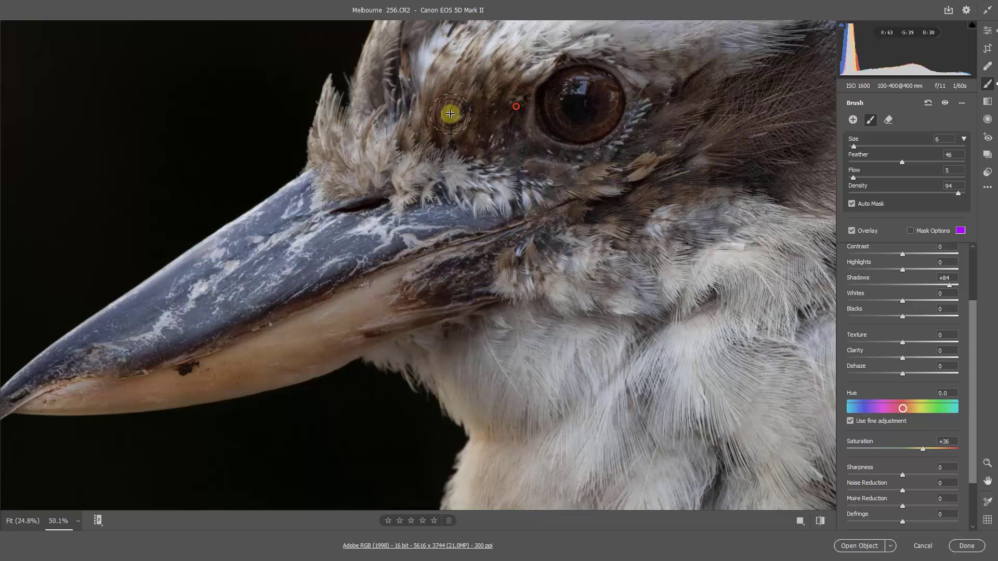
key("ctrl+0")
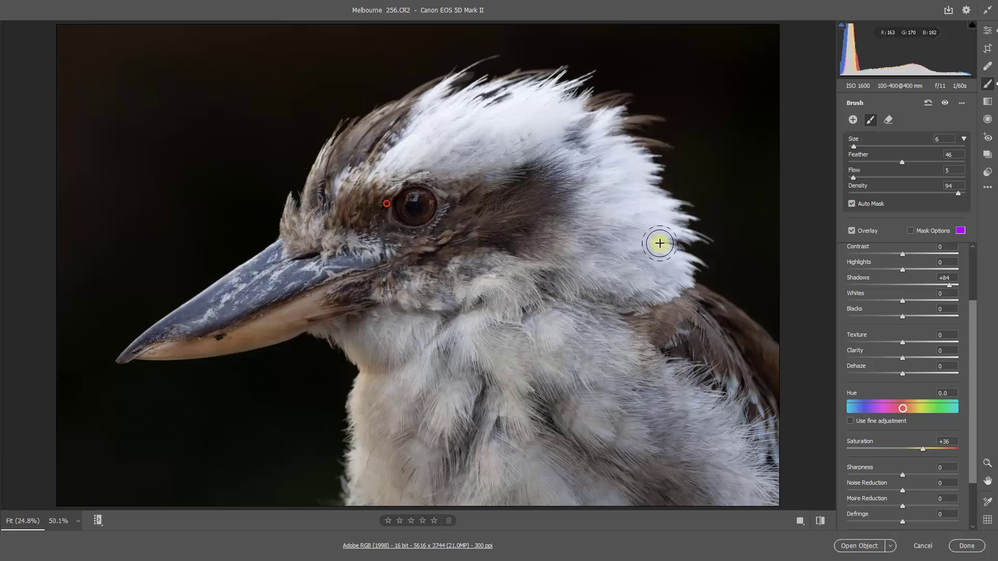
Step: Increase Vibrance and Clarity for the whole photo in the global adjustments
left_click(990, 33)
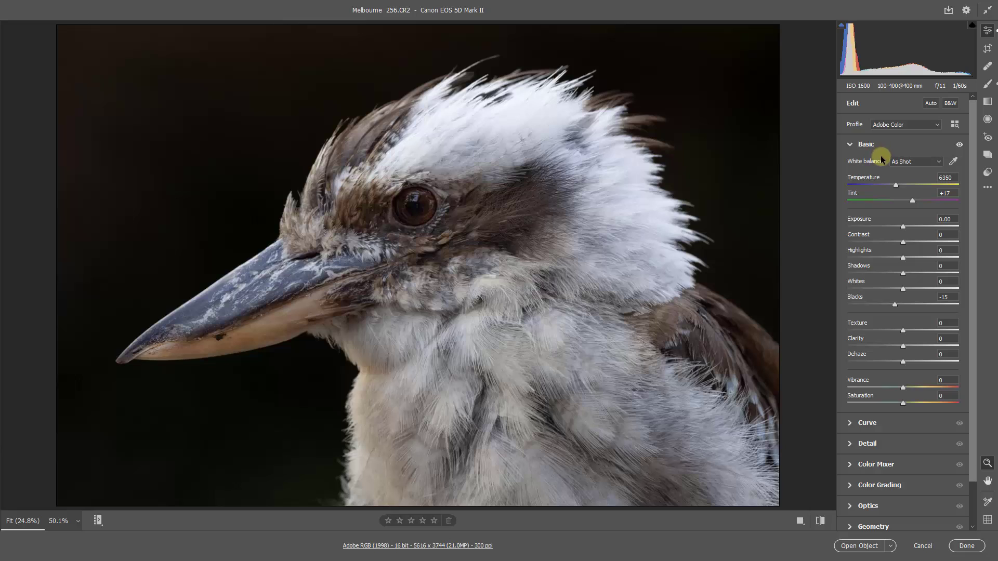
left_click(917, 387)
left_click(913, 345)
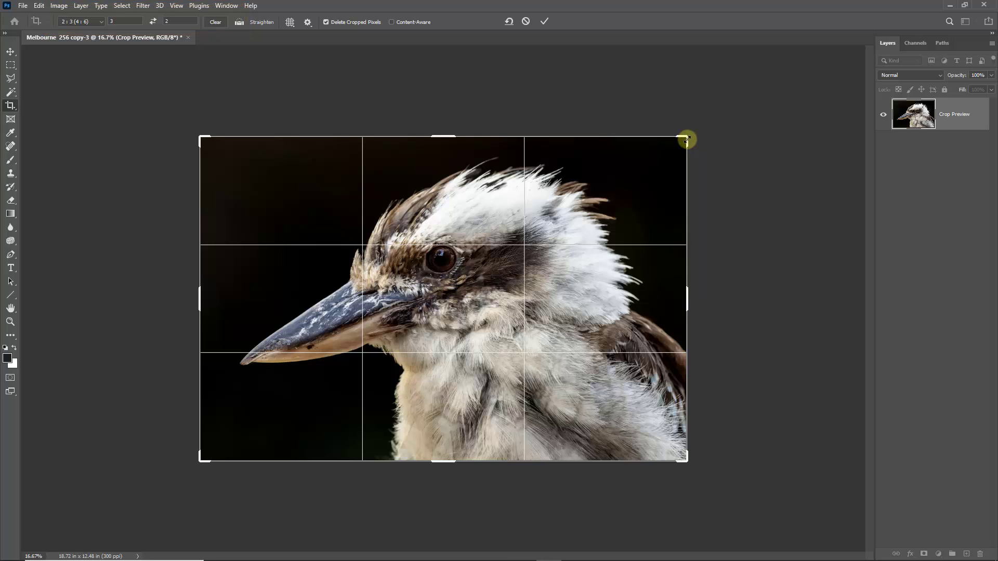
Step: In Photoshop, enlarge the 2:3 crop frame beyond the photo and shift the bird so empty canvas lies in front of its beak
left_click_drag(685, 138, 774, 116)
mouse_move(414, 314)
left_mouse_down()
mouse_move(488, 272)
mouse_move(588, 237)
left_mouse_up()
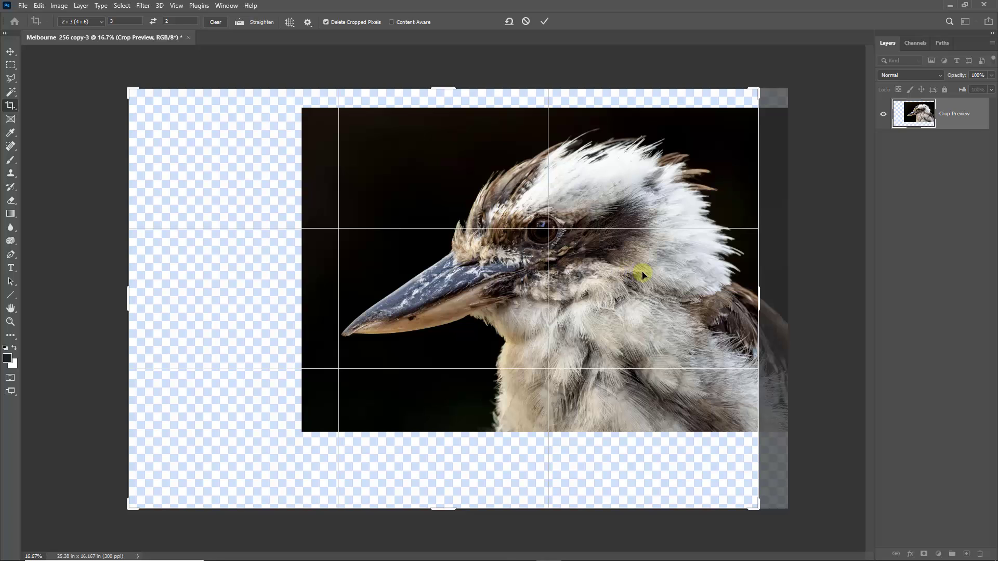
left_click_drag(643, 274, 628, 293)
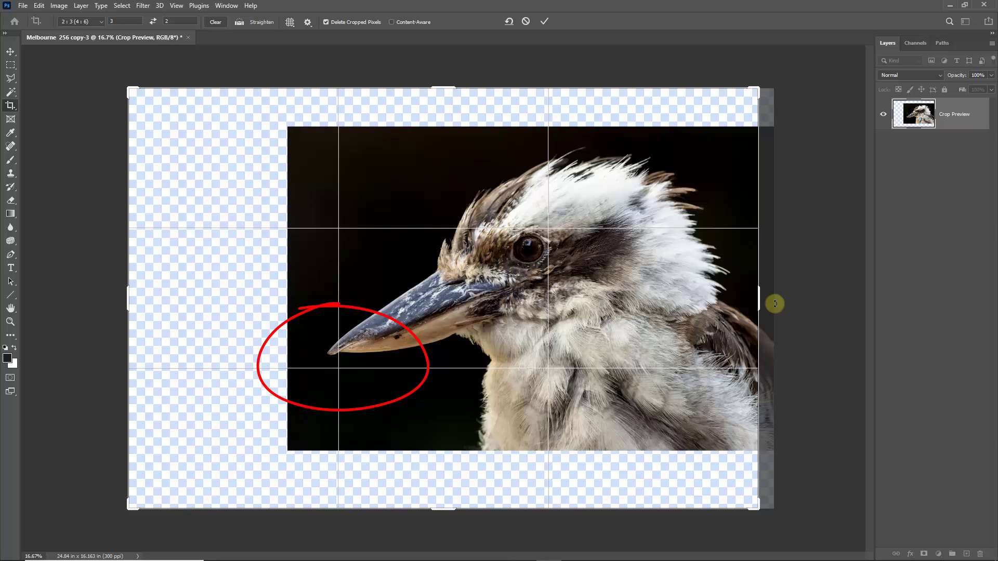
Step: Tilt the photo slightly counter-clockwise, tighten the frame, align beak and eye with the thirds grid, and apply the crop at about 22.99 x 15.33 in
mouse_move(776, 304)
left_mouse_down()
mouse_move(784, 280)
mouse_move(780, 303)
mouse_move(786, 289)
left_mouse_up()
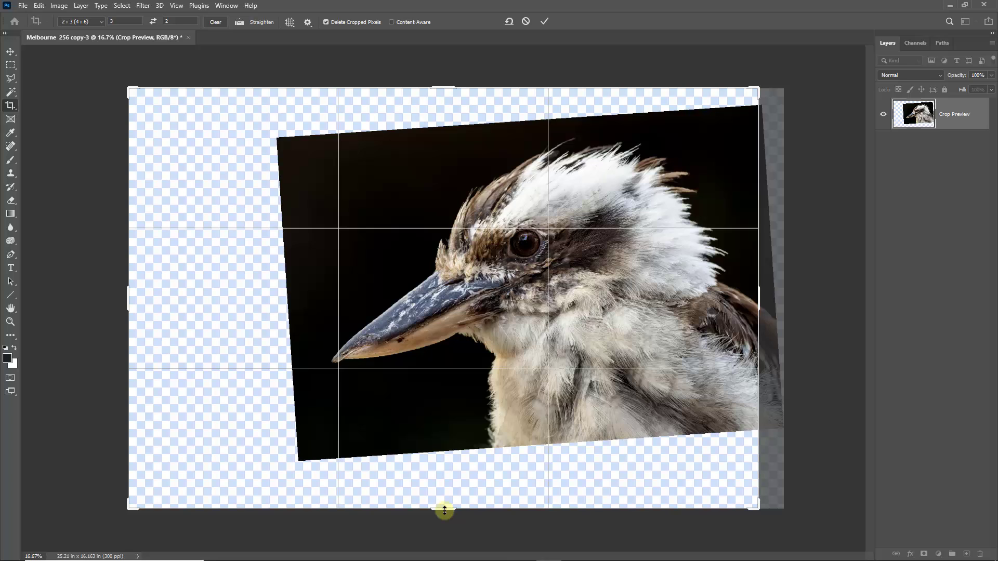
left_click_drag(445, 510, 444, 506)
left_click_drag(443, 502, 444, 500)
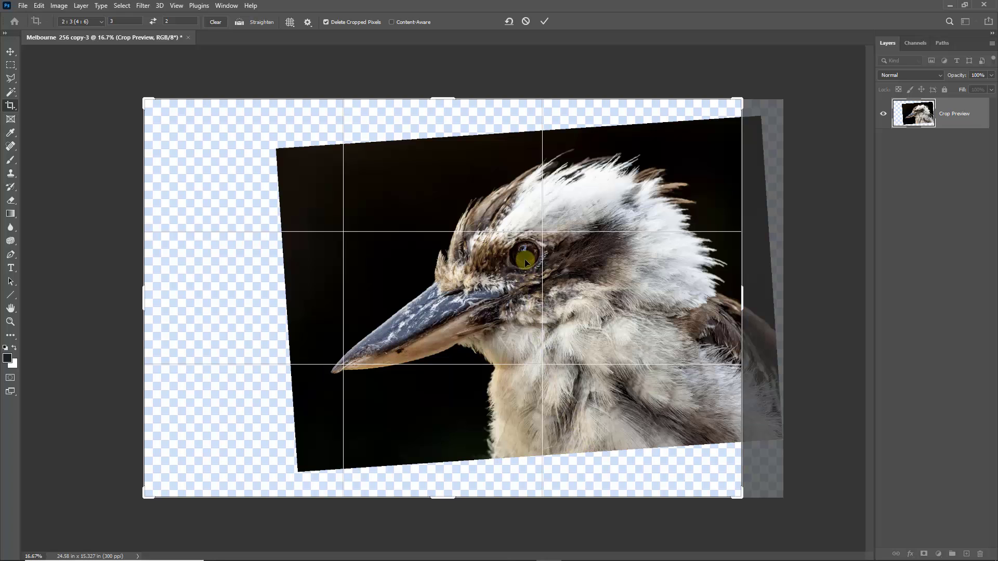
left_click_drag(487, 327, 485, 318)
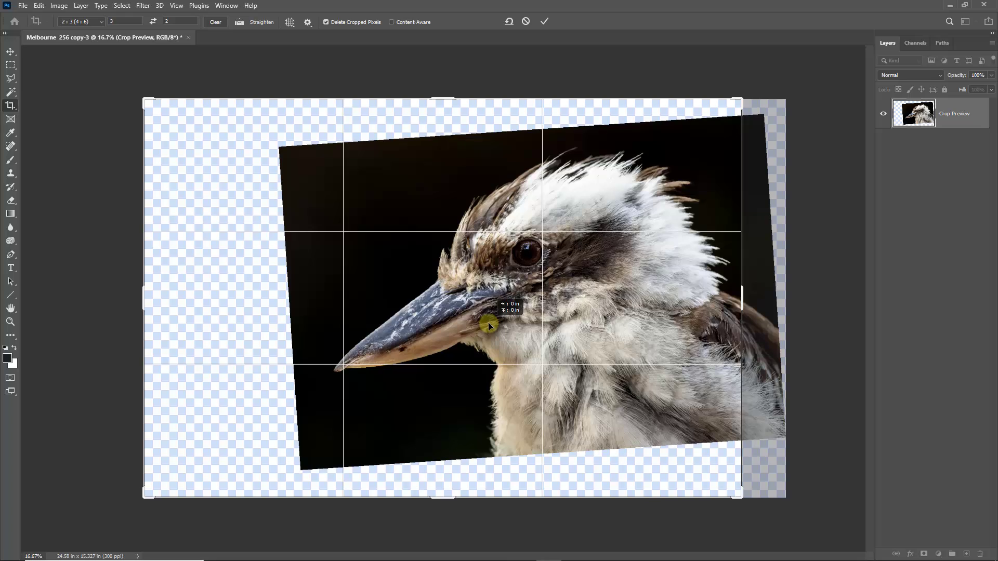
left_click(545, 21)
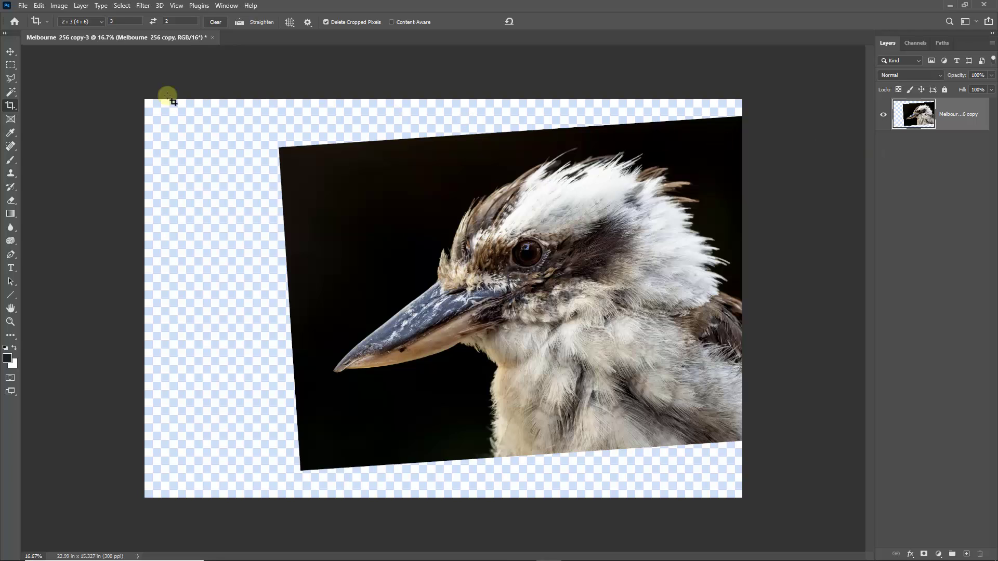
Step: Select the empty canvas around the photo with the Polygonal Lasso, overlapping the photo's edges slightly
left_click(12, 82)
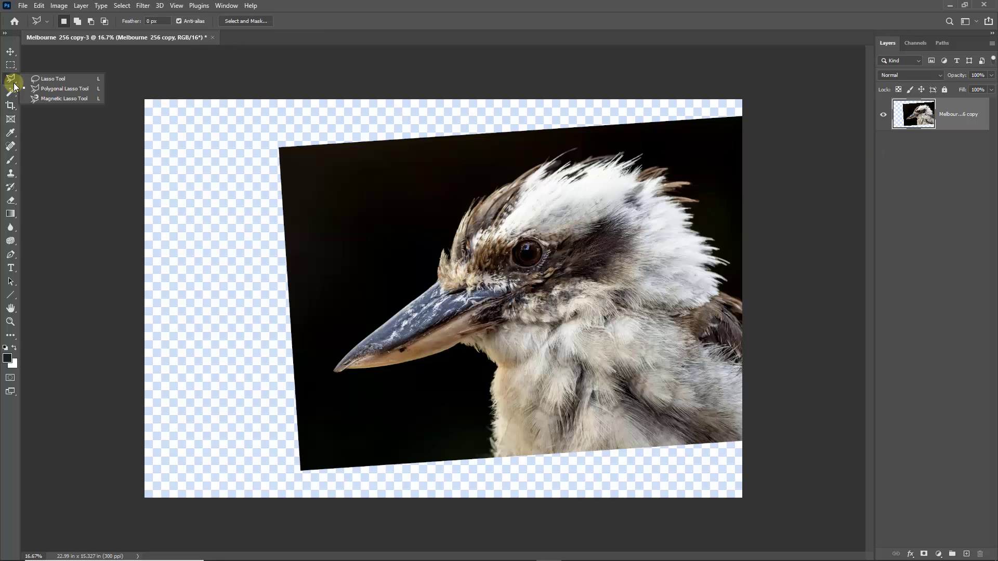
left_click(62, 88)
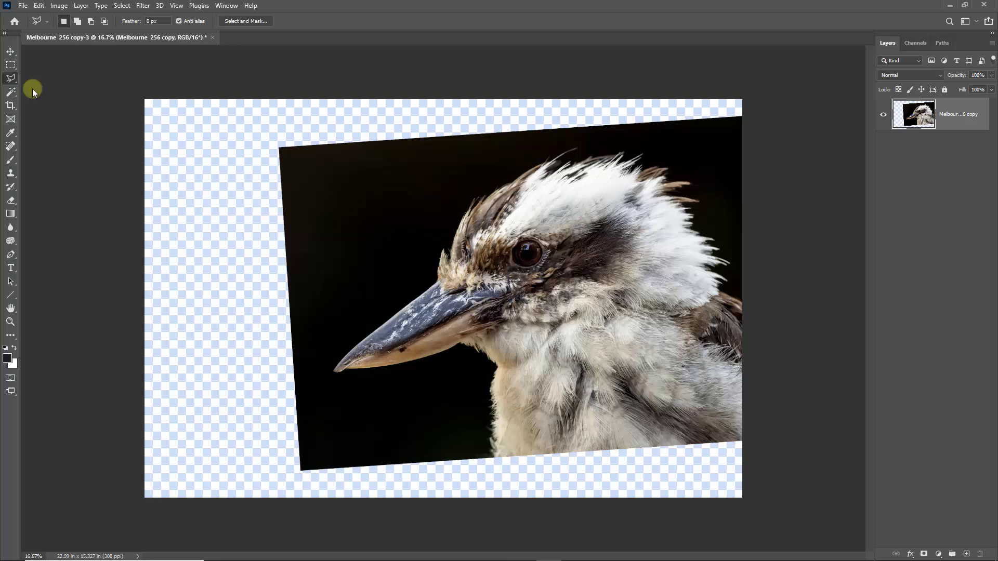
left_click(285, 152)
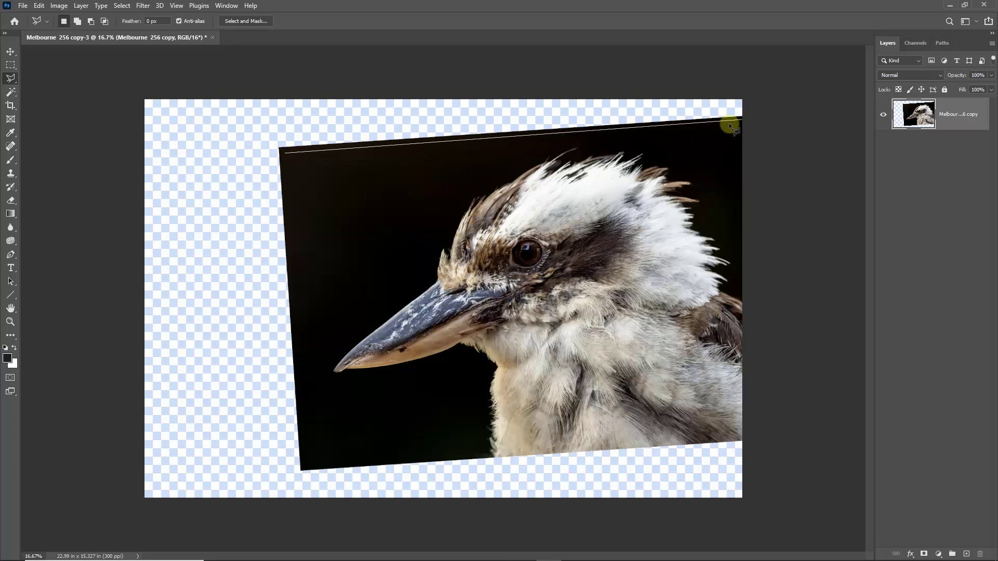
left_click(747, 117)
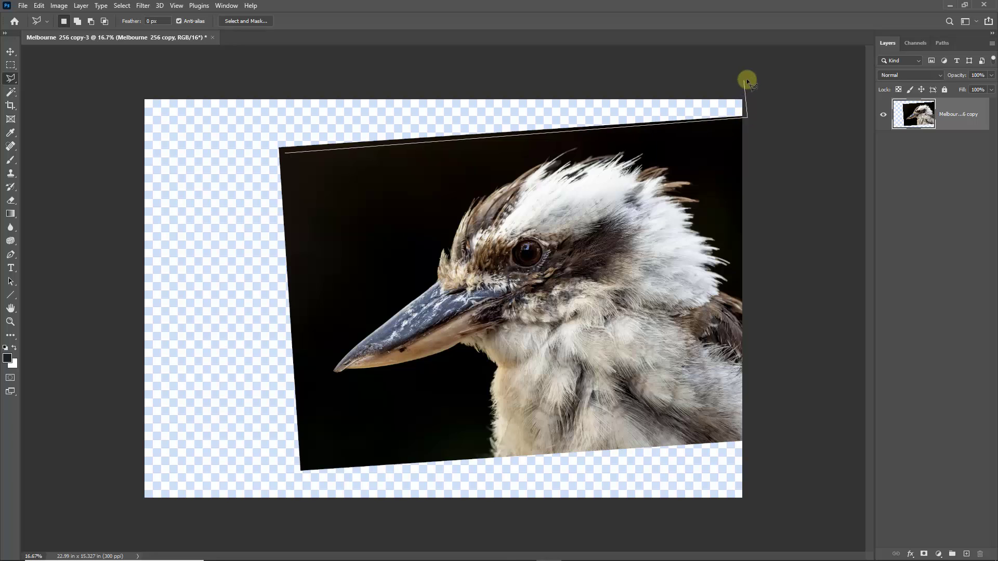
left_click(747, 78)
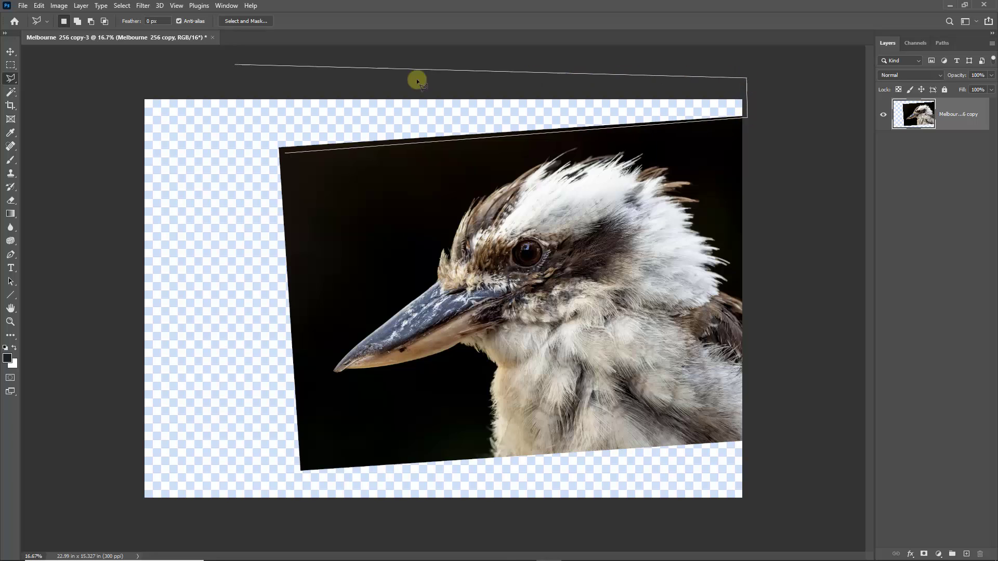
left_click(129, 81)
left_click(112, 531)
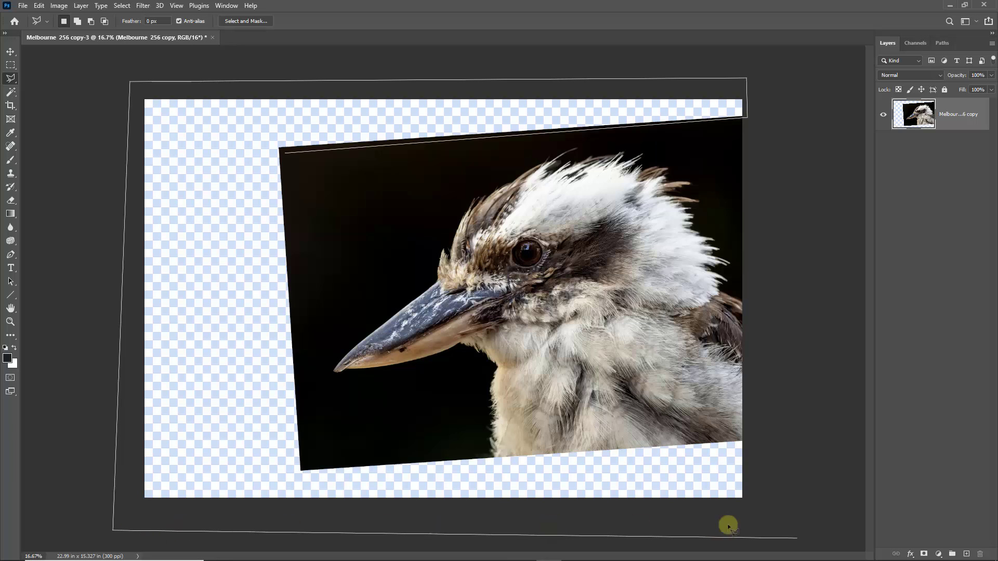
left_click(771, 523)
left_click(752, 433)
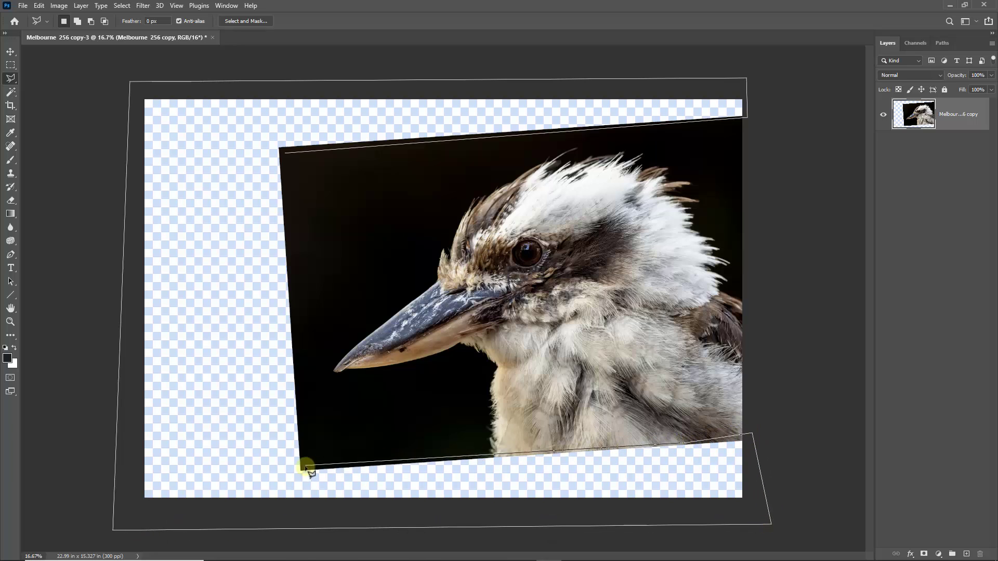
left_click(303, 466)
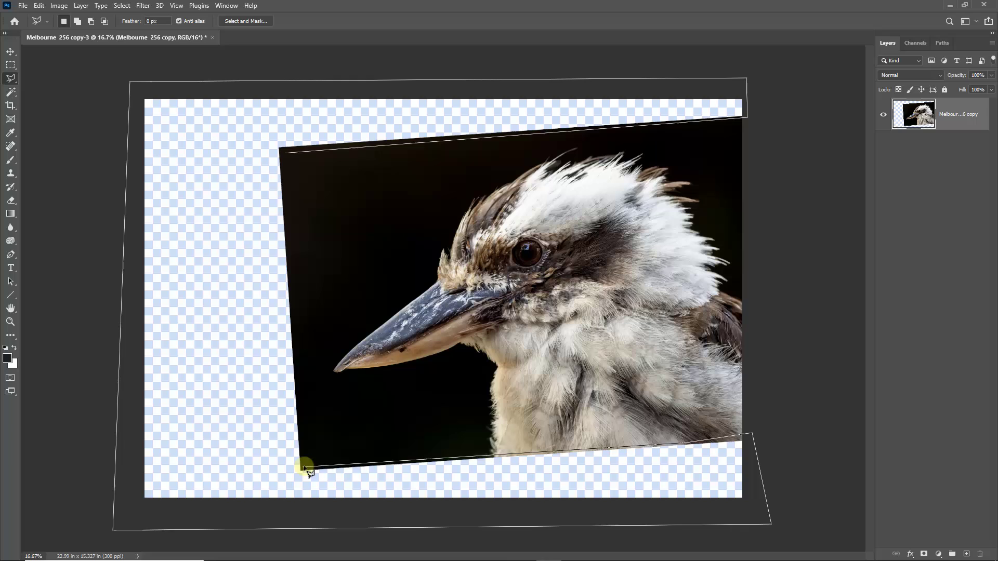
left_click(286, 155)
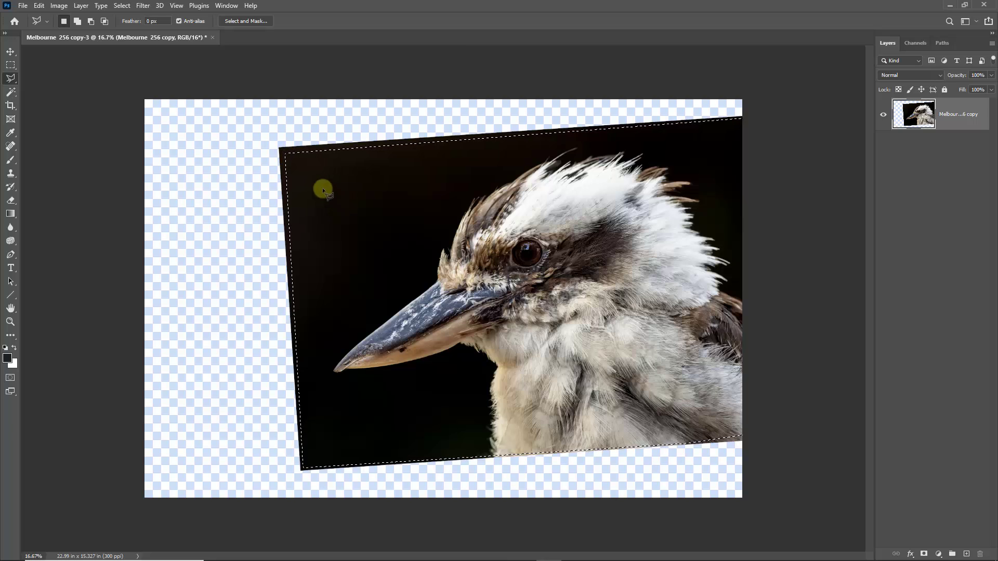
Step: Fill the selected empty canvas using Content-Aware Fill with output to a new layer, and clear the selection
left_click(38, 5)
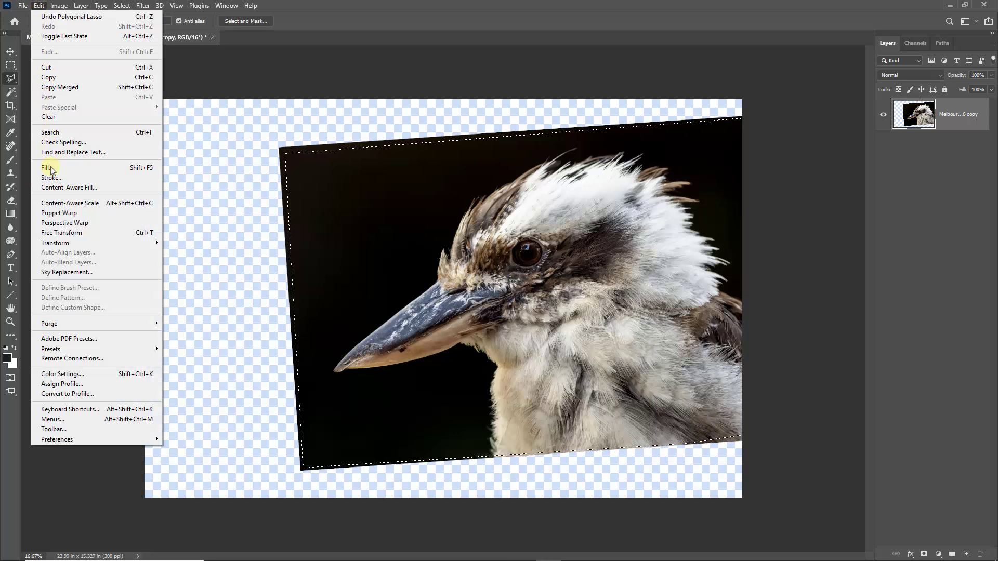
left_click(54, 188)
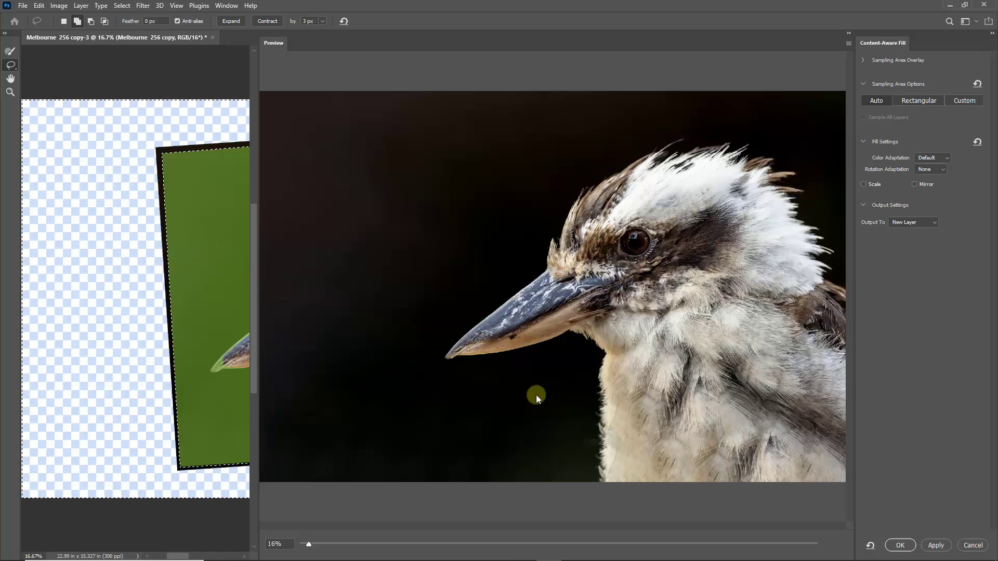
left_click(896, 544)
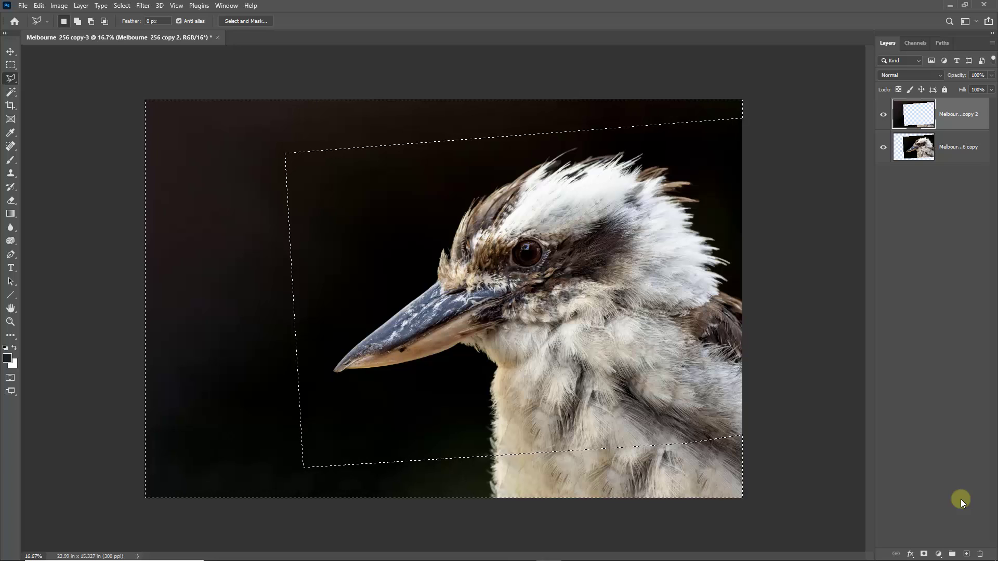
key("ctrl+d")
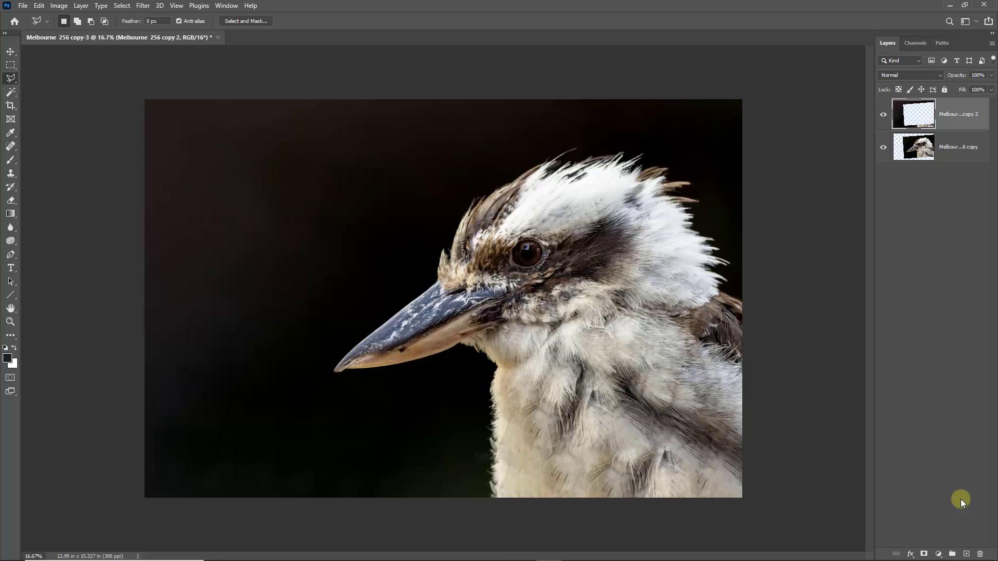
Step: Flatten the fill layer and the bird layer into a single background layer
key("ctrl+0")
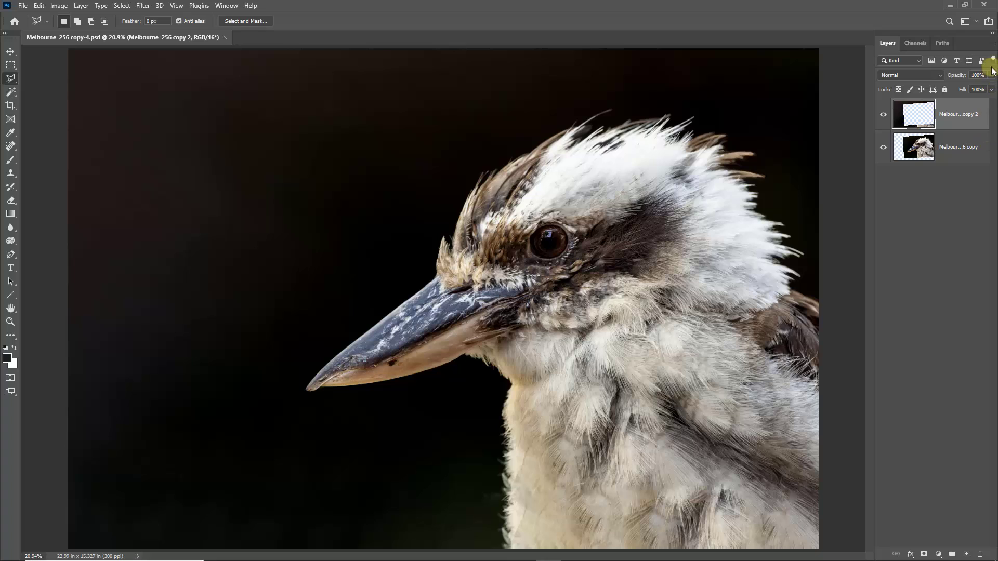
left_click(992, 45)
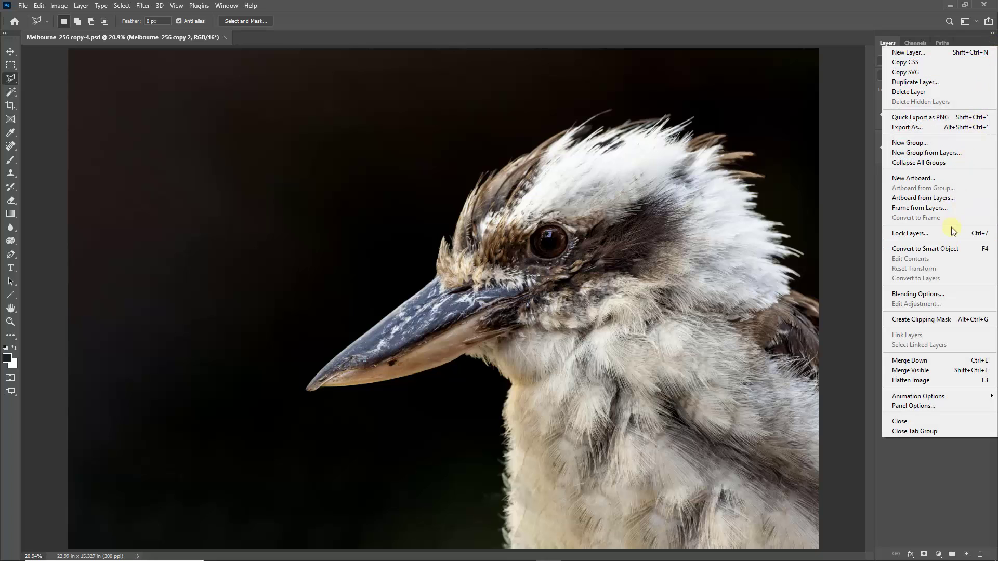
left_click(918, 382)
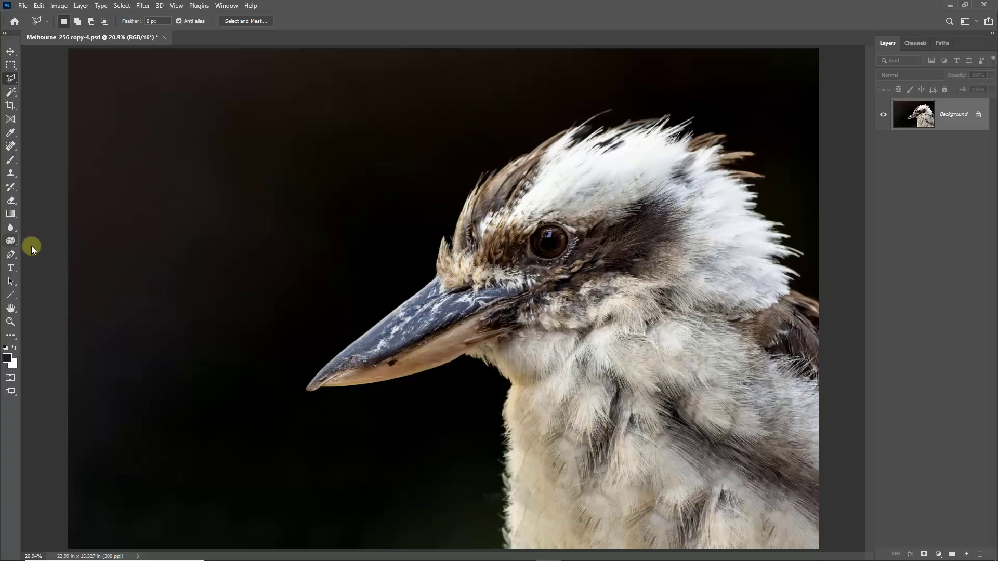
Step: Darken the background around the bird with the Burn tool on Shadows at 5% exposure, using a soft brush of size 1500
left_click(17, 246)
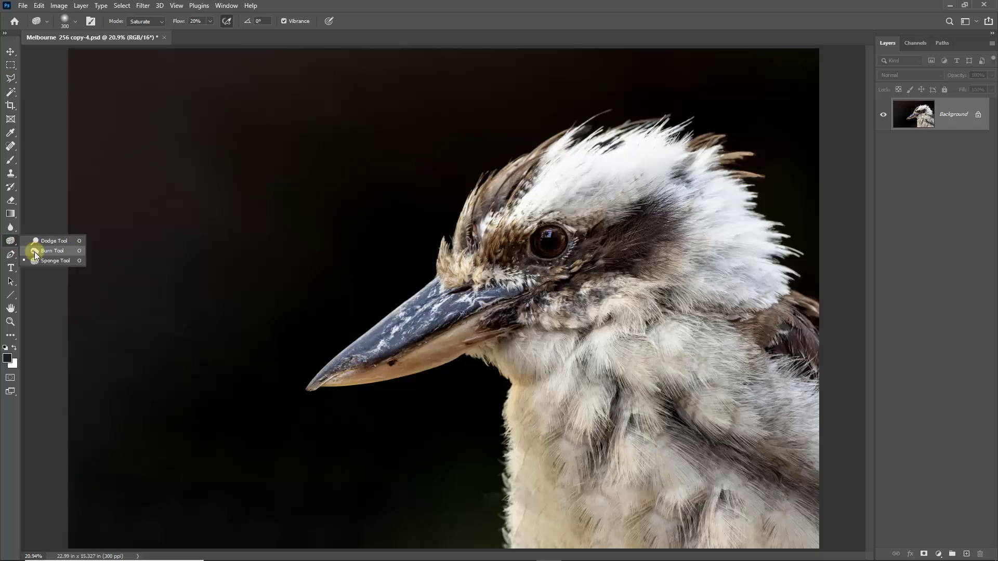
left_click(67, 250)
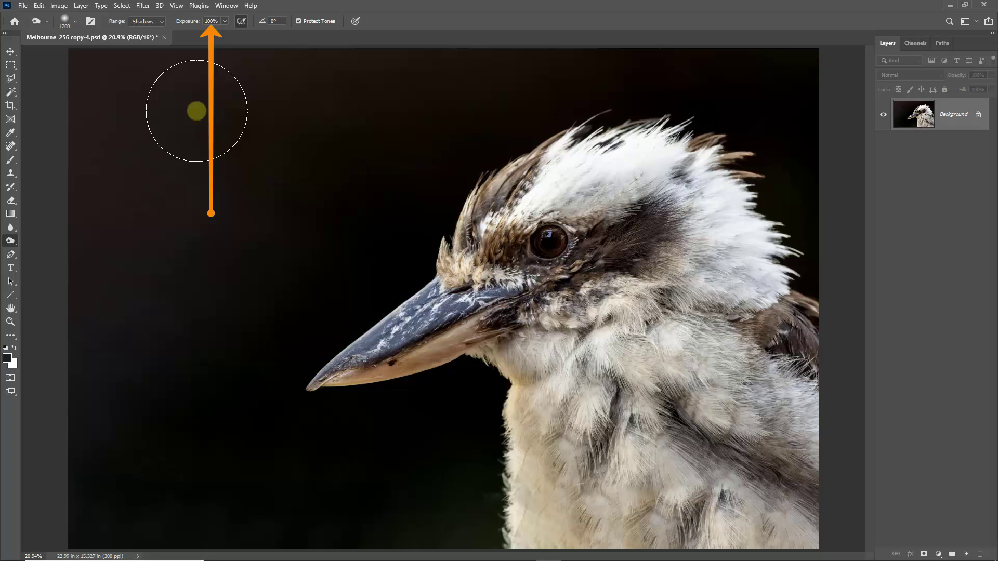
key("0")
key("5")
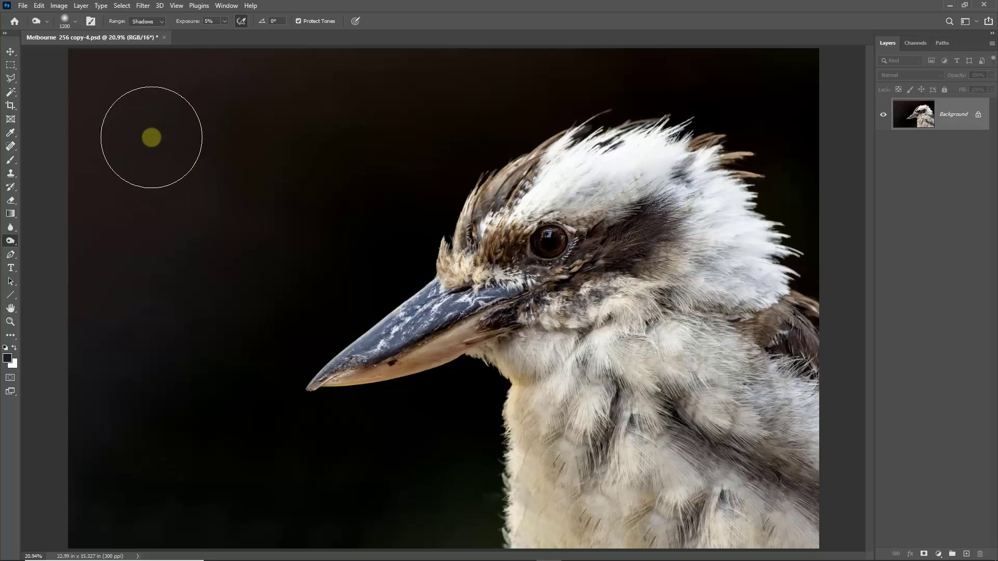
key("bracketright")
key("bracketright")
key("bracketright")
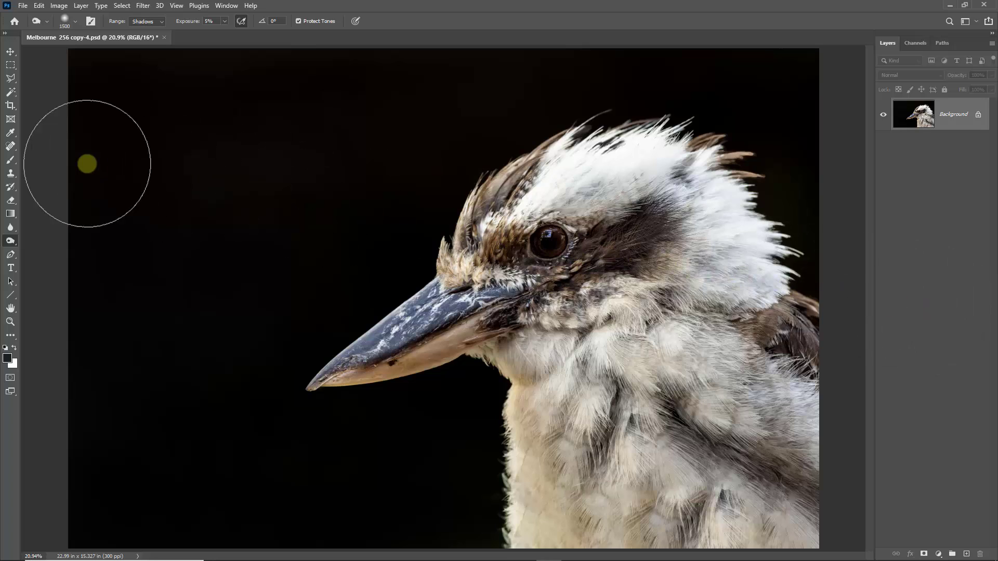
Step: Remove the dark spot on the lower beak with the Spot Healing Brush
left_click(10, 146)
right_click(11, 146)
left_click(38, 150)
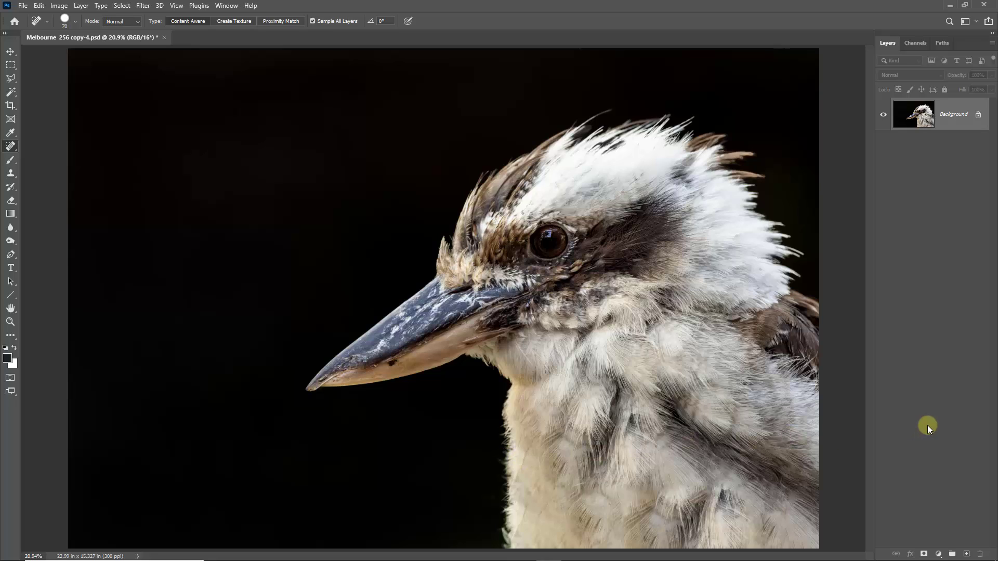
Step: Boost the beak's colours with the Sponge tool in Saturate mode at 10% flow, using a soft brush of size 175
key("o")
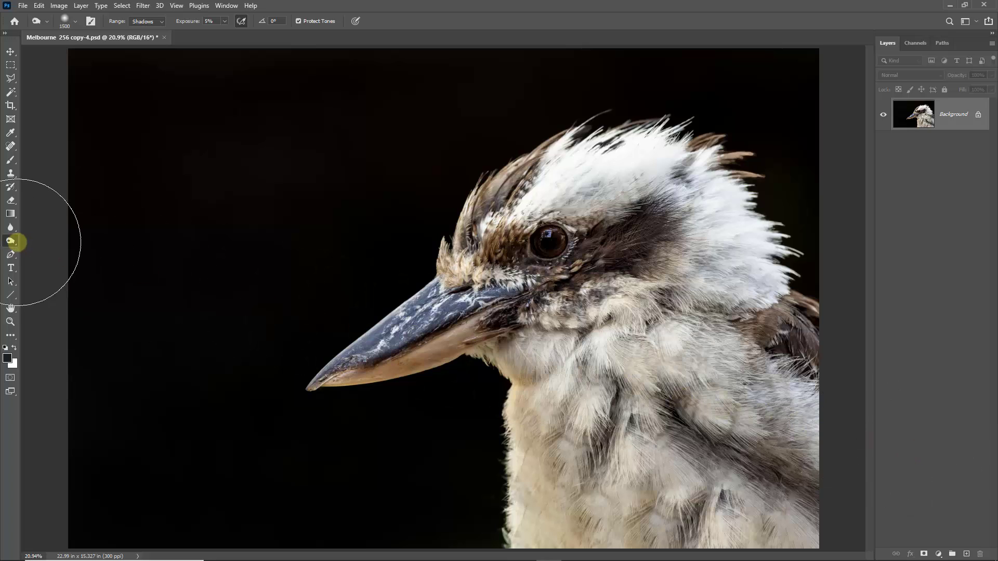
right_click(15, 242)
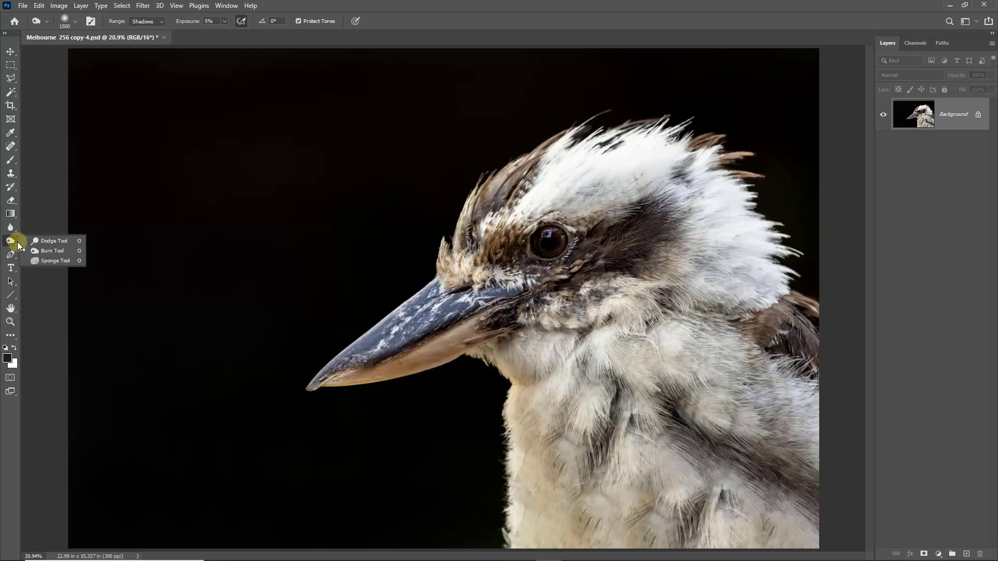
left_click(44, 262)
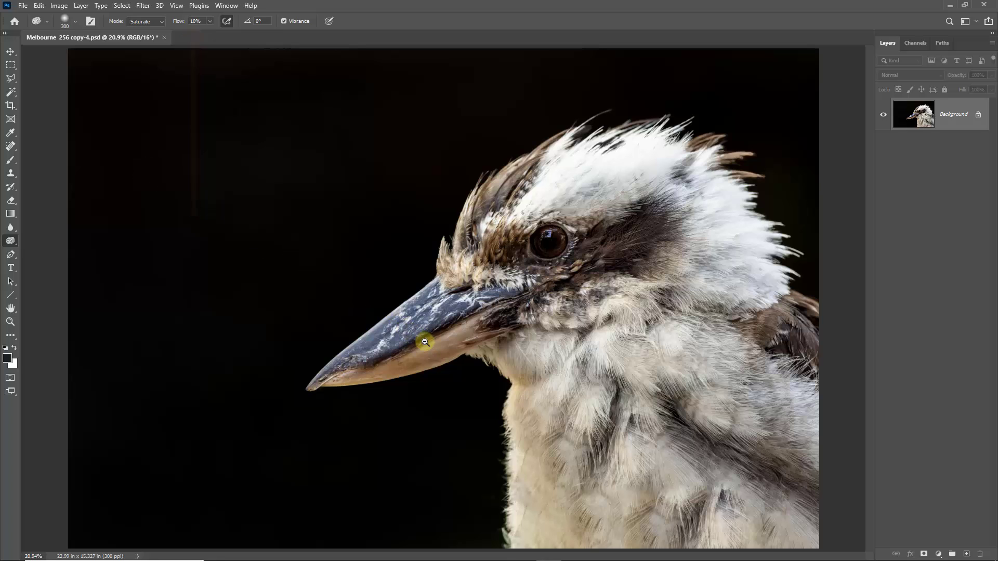
left_click_drag(425, 342, 466, 345)
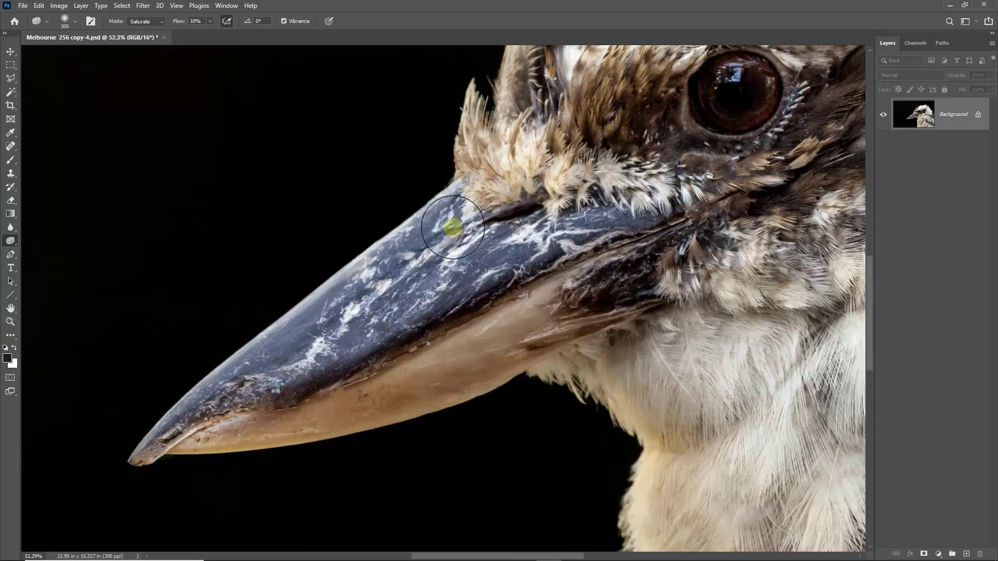
key("bracketleft")
key("bracketleft")
key("bracketleft")
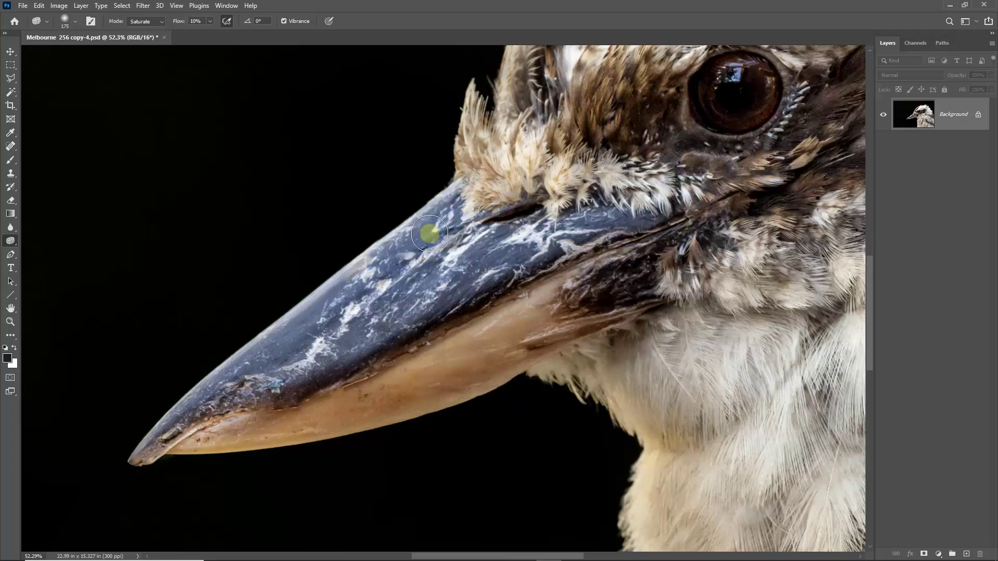
Step: Saturate the brown feathers around the bird's eye with the Sponge tool at 10% flow
mouse_move(554, 304)
left_mouse_down()
mouse_move(370, 437)
mouse_move(366, 429)
left_mouse_up()
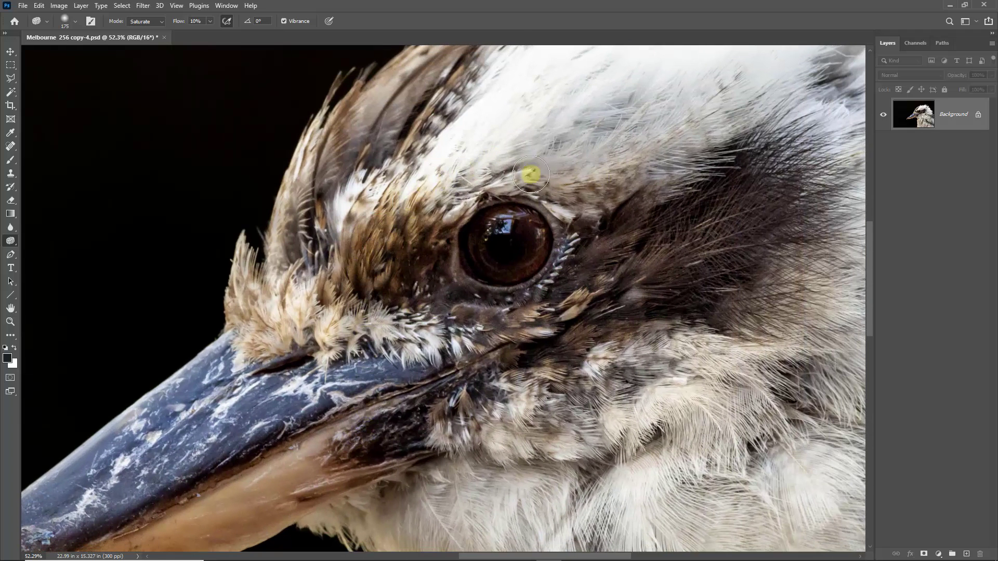
mouse_move(531, 174)
left_mouse_down()
mouse_move(545, 189)
mouse_move(535, 179)
mouse_move(637, 173)
mouse_move(697, 119)
left_mouse_up()
mouse_move(577, 252)
left_mouse_down()
mouse_move(607, 224)
mouse_move(566, 285)
mouse_move(354, 280)
mouse_move(587, 306)
mouse_move(396, 299)
mouse_move(626, 292)
mouse_move(414, 336)
mouse_move(333, 335)
mouse_move(287, 308)
mouse_move(258, 266)
mouse_move(256, 317)
mouse_move(293, 294)
mouse_move(312, 167)
mouse_move(330, 124)
mouse_move(360, 134)
mouse_move(432, 206)
mouse_move(394, 302)
mouse_move(355, 348)
left_mouse_up()
key("ctrl+0")
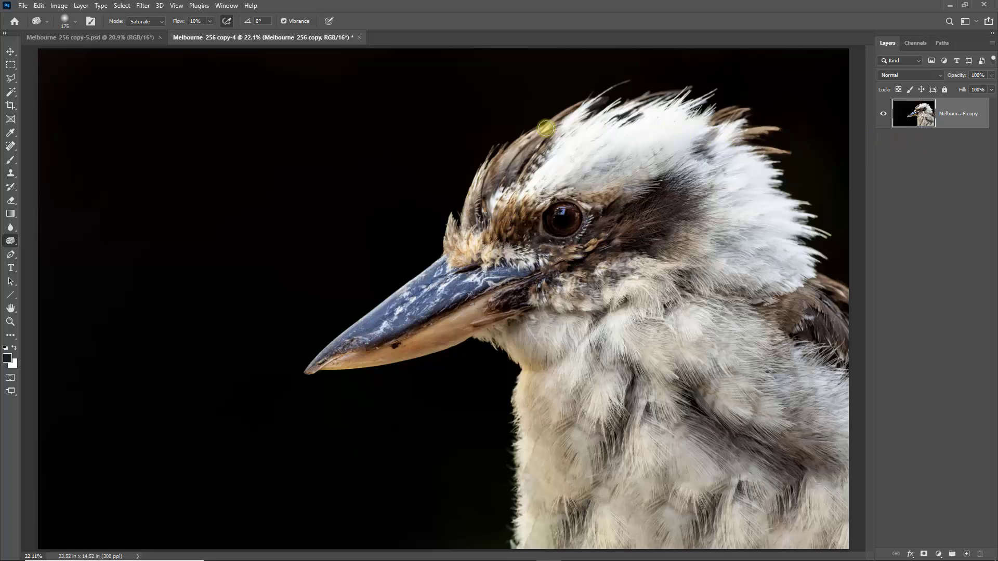
Step: Compare the beak and eye placement against the crop thirds grid in the copy-4 and copy-5 documents
left_click(11, 106)
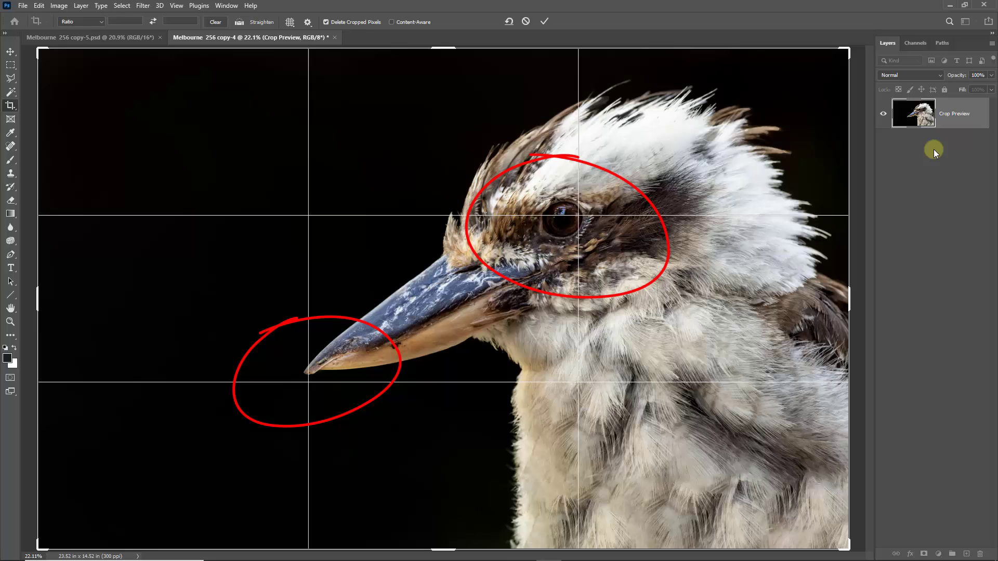
left_click(526, 21)
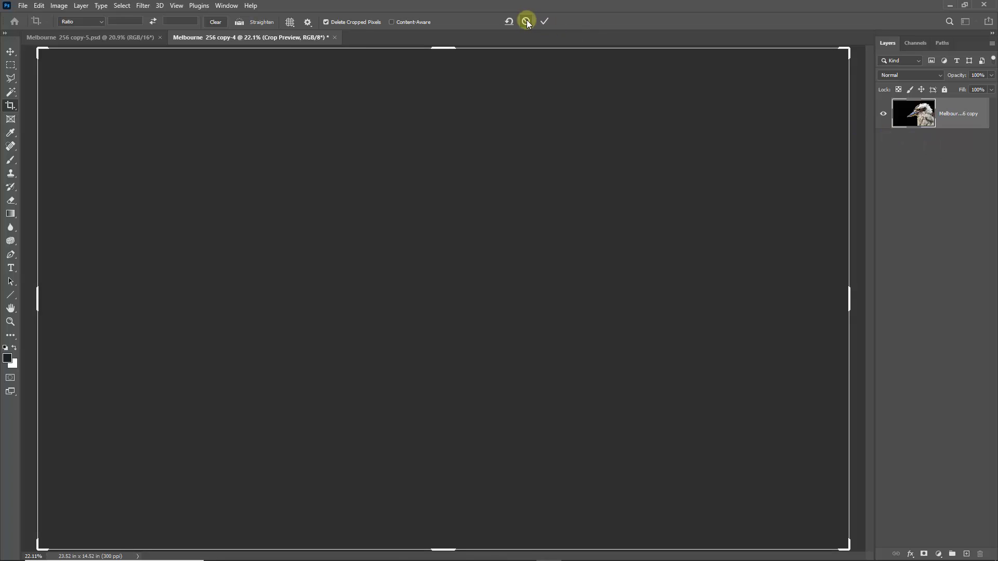
left_click(107, 36)
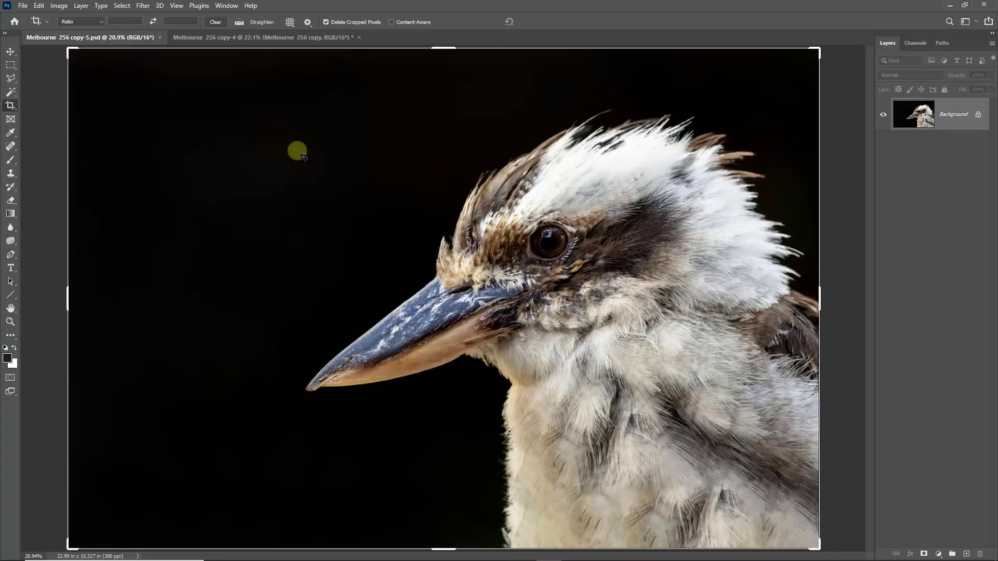
left_click(371, 196)
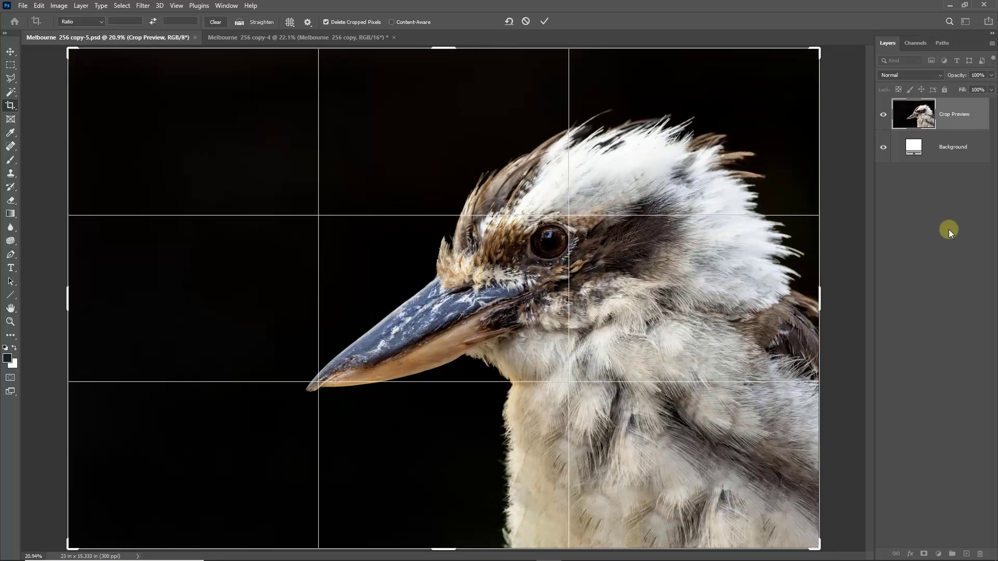